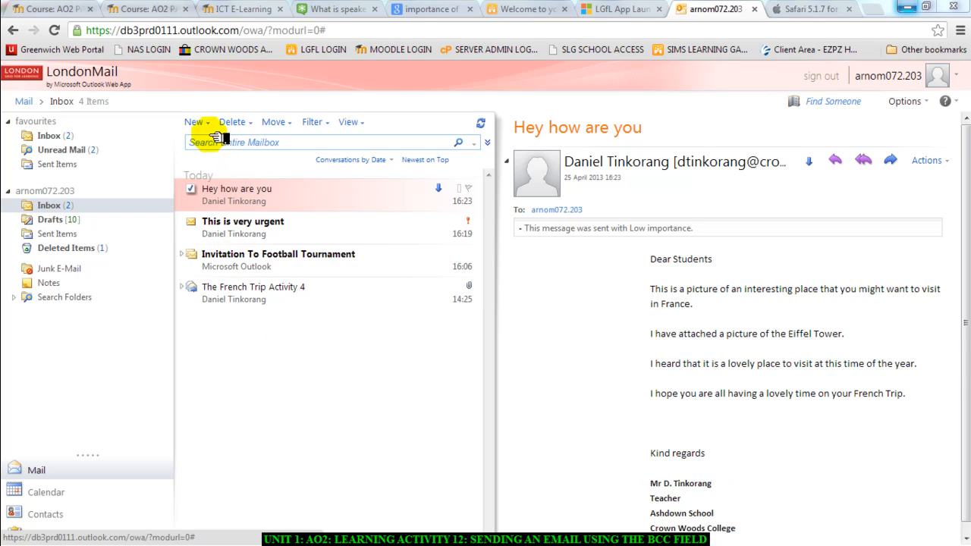
Turn on 'Always show Bcc' in the Mail settings, save, and go back to the inbox.
left_click(328, 477)
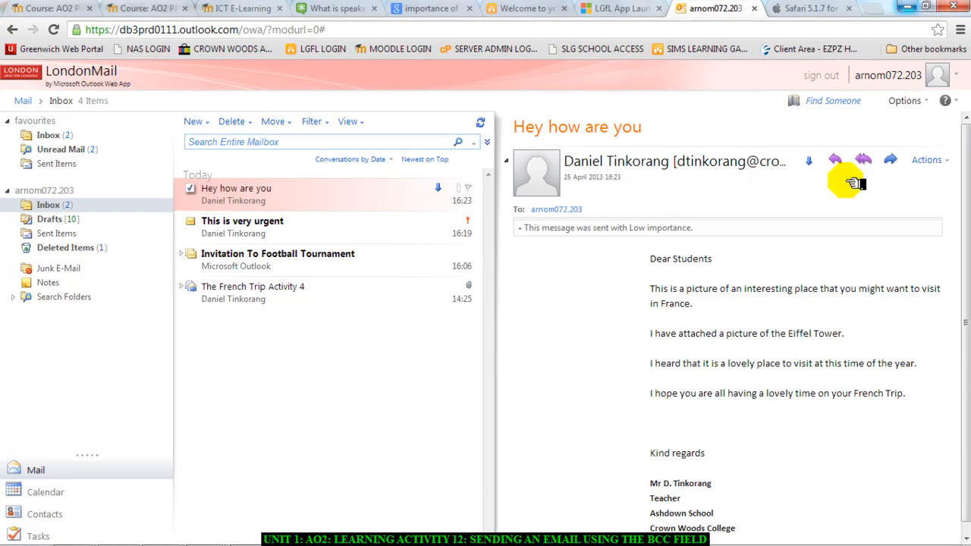
left_click(931, 101)
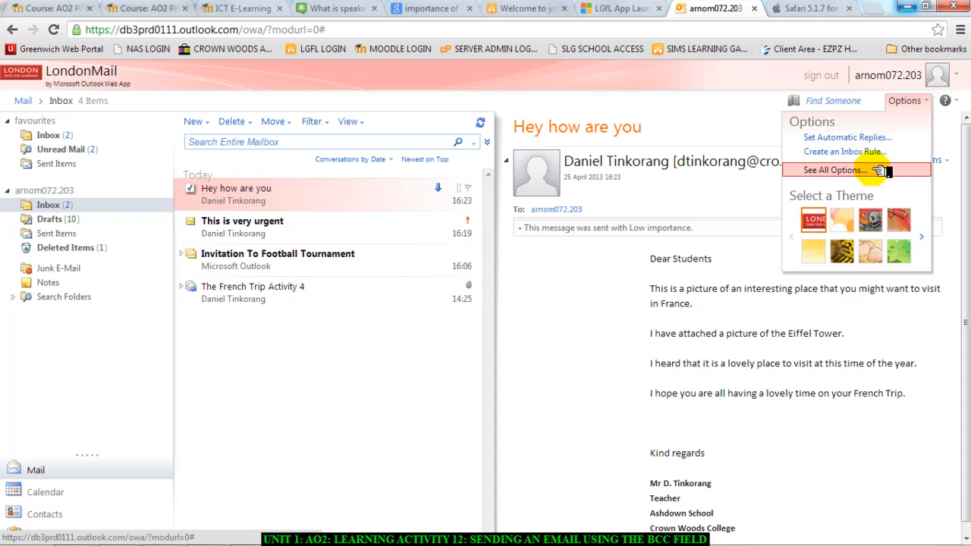
left_click(867, 173)
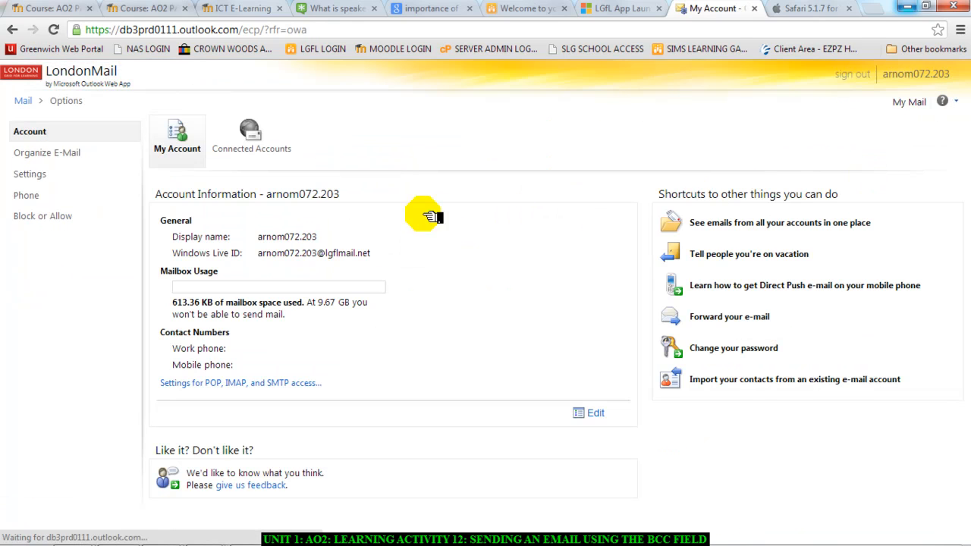
left_click(53, 178)
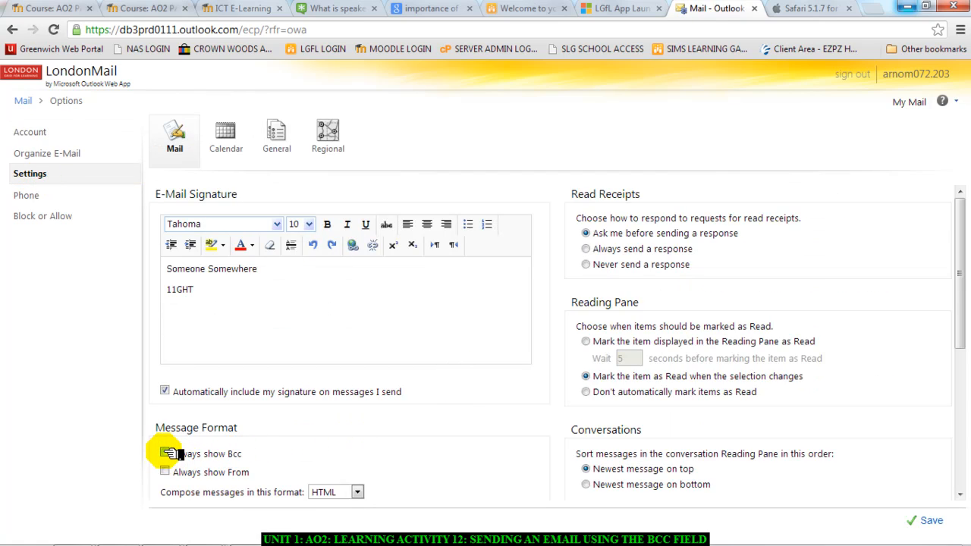
left_click(166, 453)
left_click(925, 520)
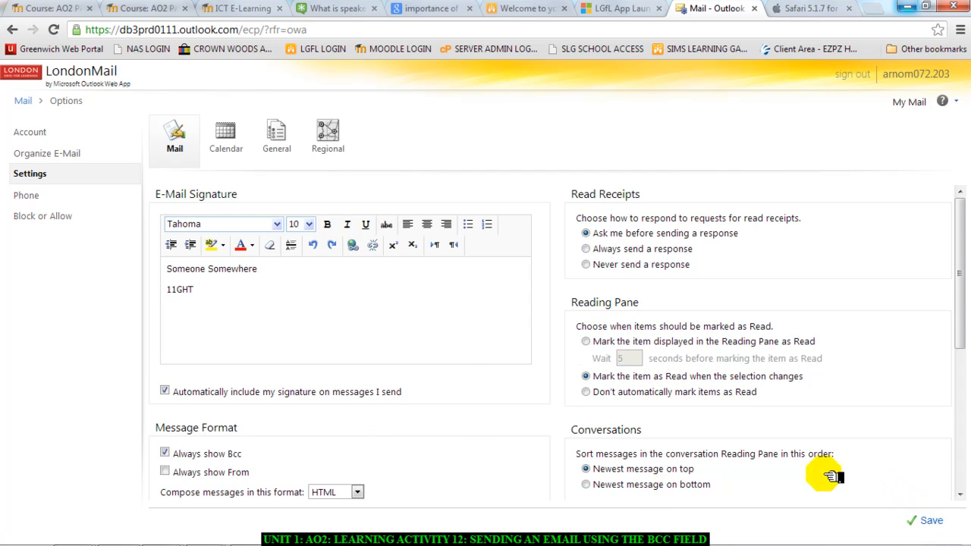
left_click(23, 101)
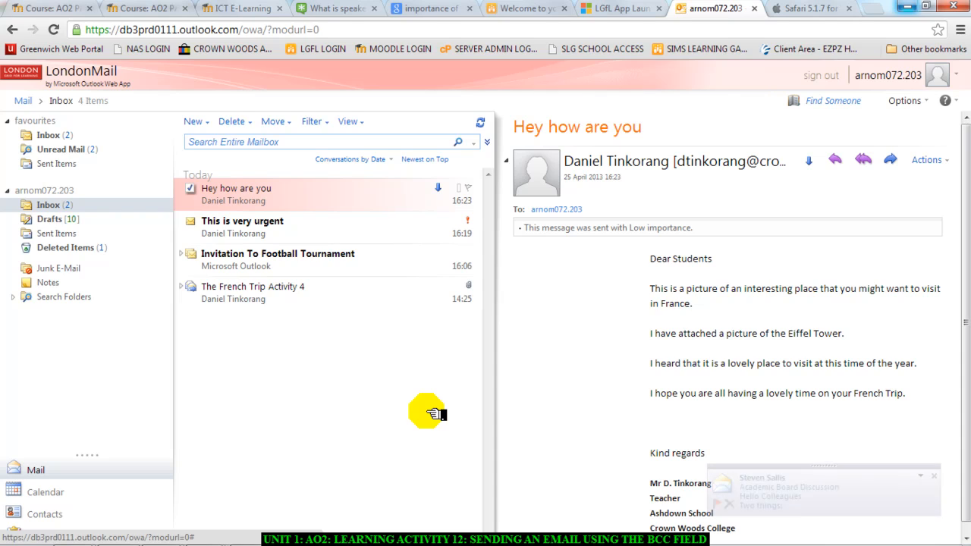
Close the new-mail notification and the Windows colour-scheme prompt.
left_click(933, 475)
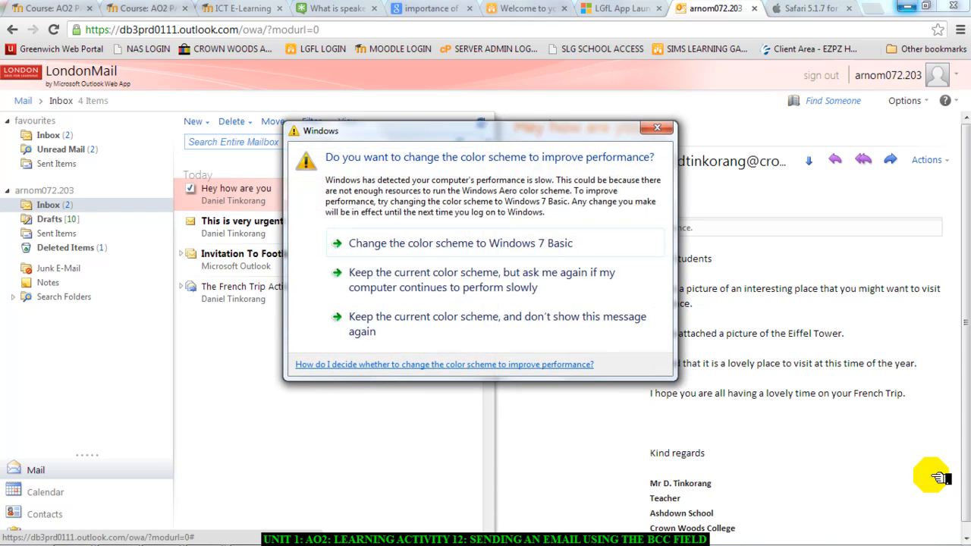
left_click(658, 127)
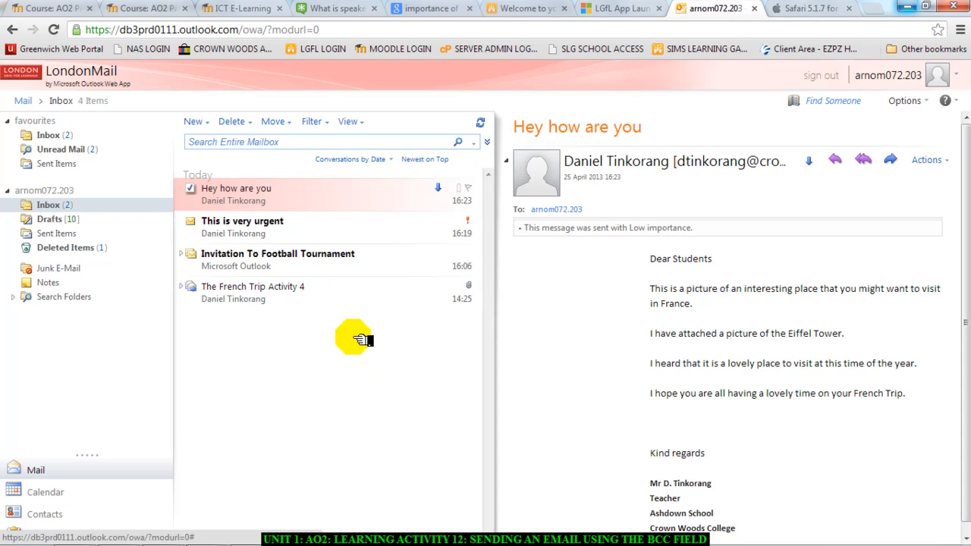
Start a new maximized email and add blank lines above the signature.
left_click(210, 122)
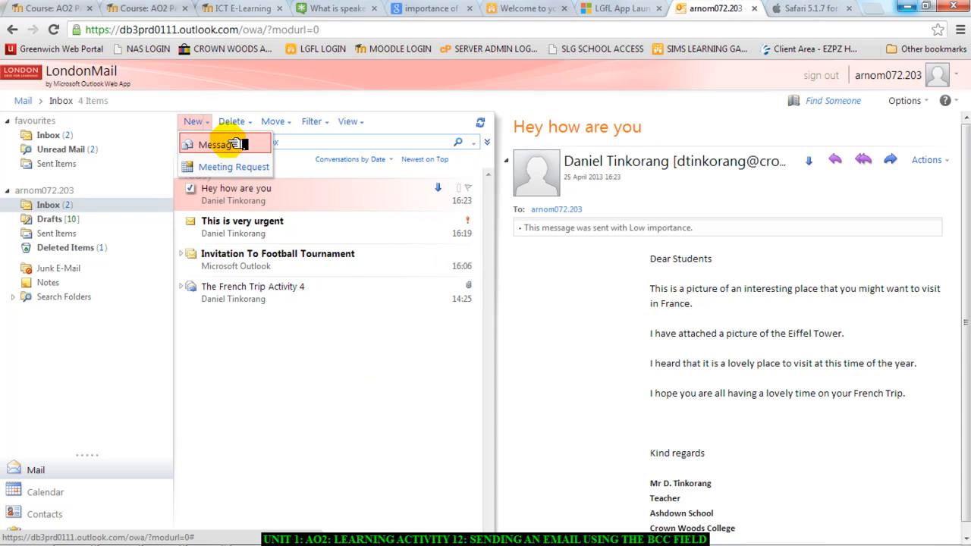
left_click(235, 144)
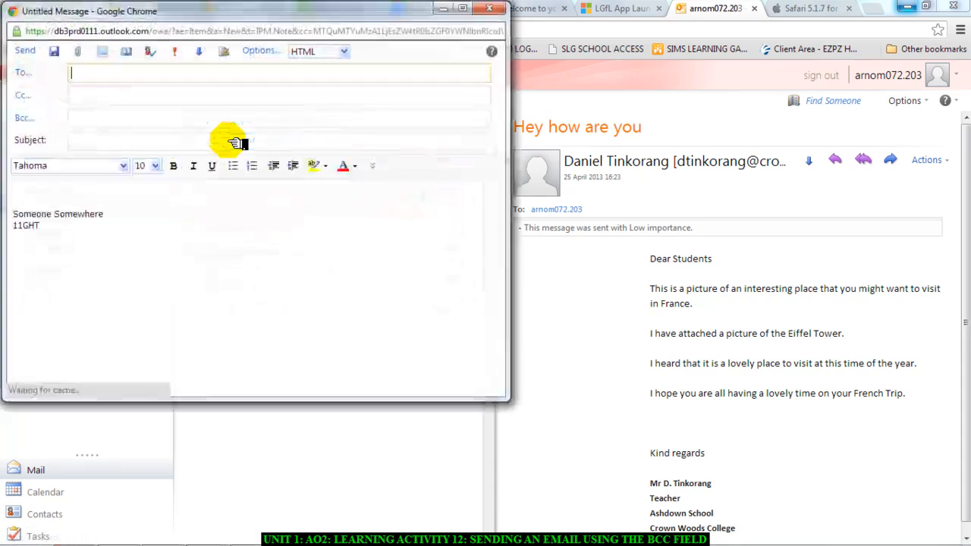
left_click(465, 9)
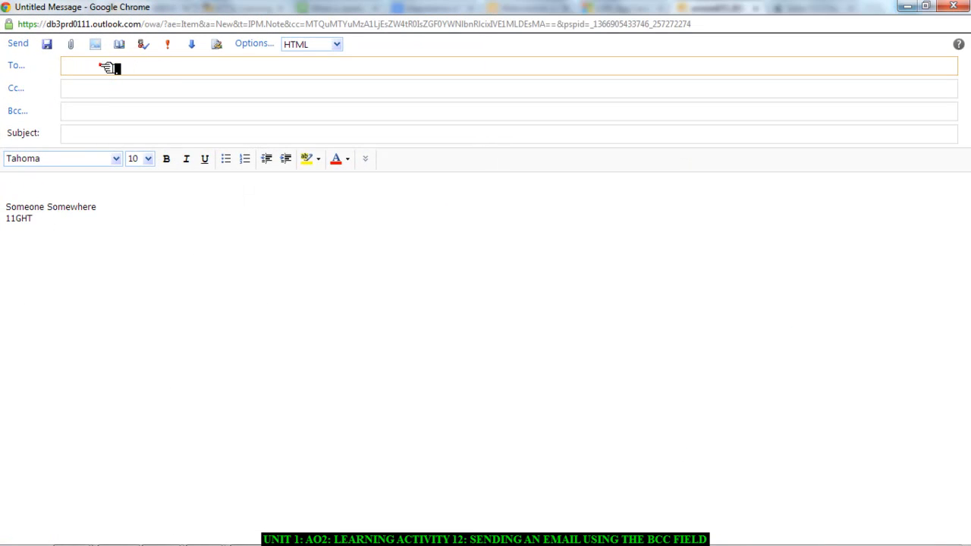
left_click(82, 92)
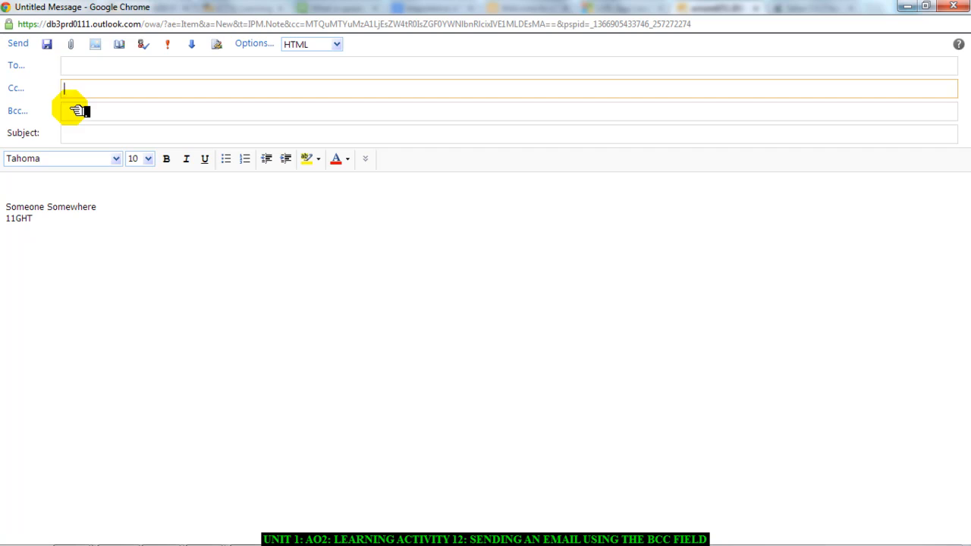
left_click(75, 110)
left_click(73, 132)
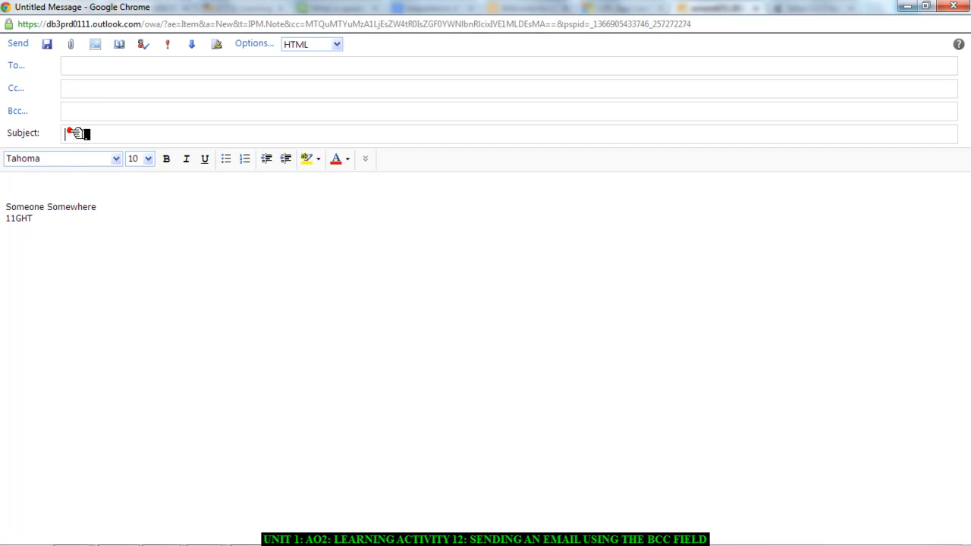
left_click(14, 191)
key("Return")
key("Return")
key("Return")
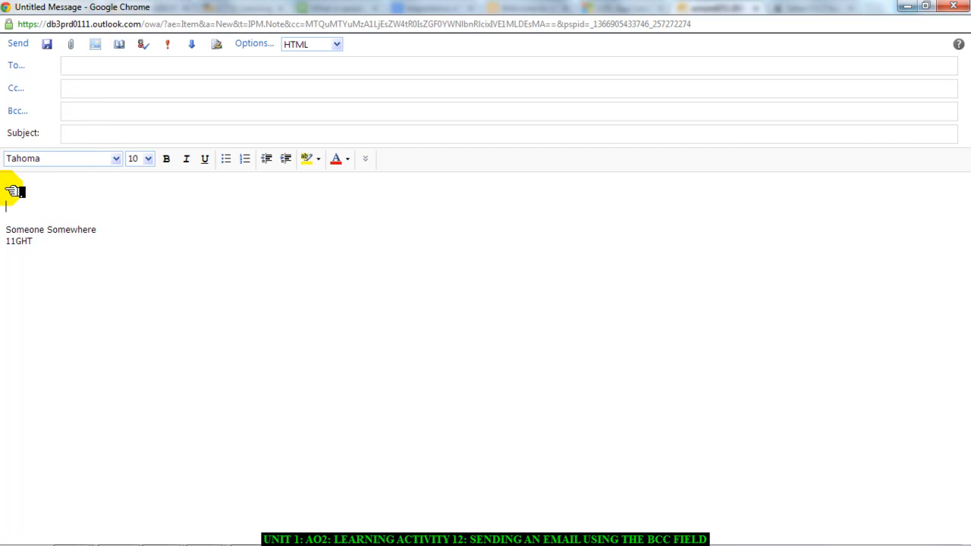
key("Return")
key("Return")
key("Return")
key("Return")
key("Return")
key("Return")
key("Return")
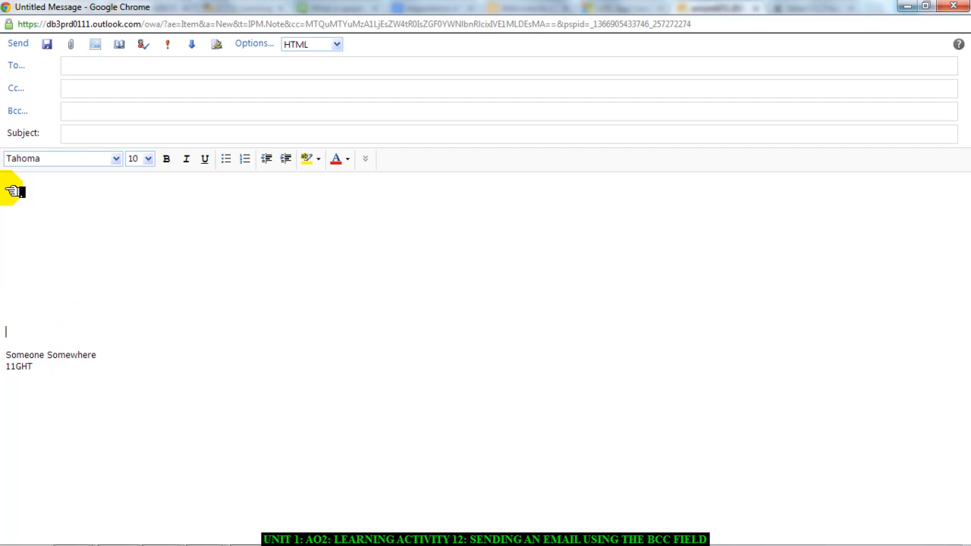
Add the main recipient to To from the autocomplete suggestion.
left_click(79, 69)
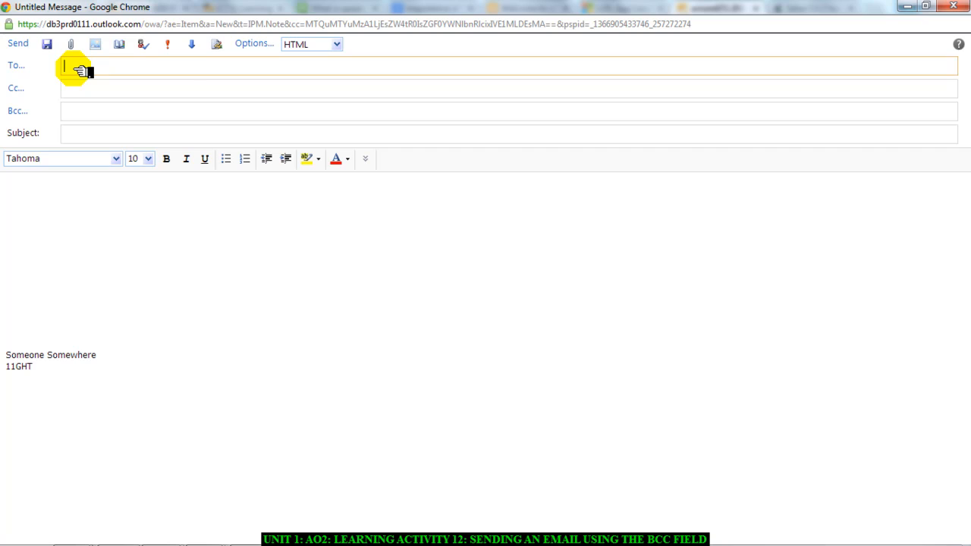
type("s")
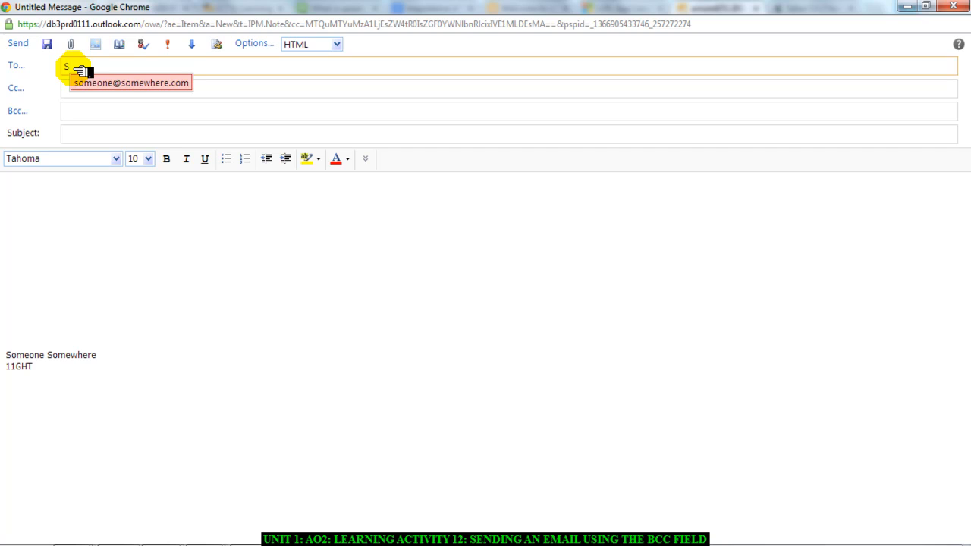
left_click(110, 83)
left_click(99, 88)
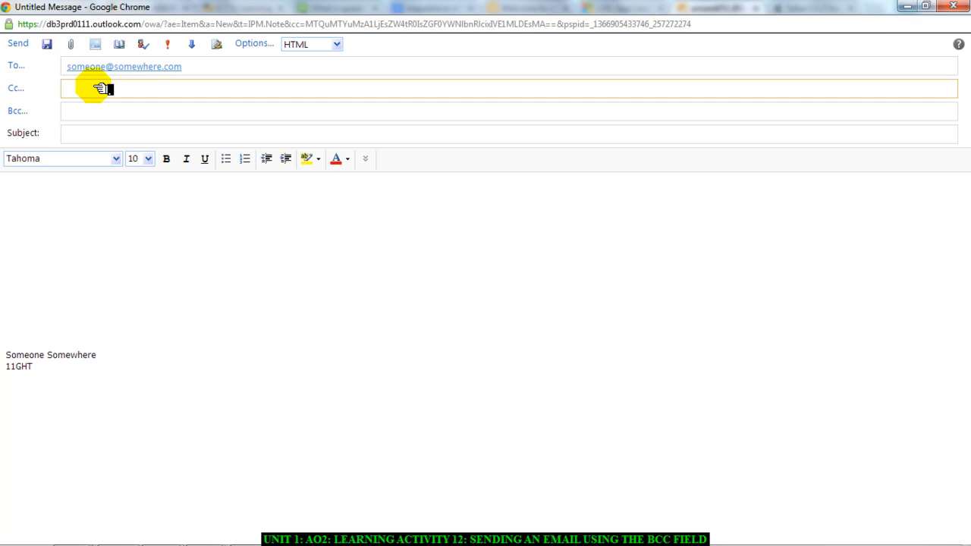
Add the suggested 'PET…' address as the Cc recipient.
type("PET")
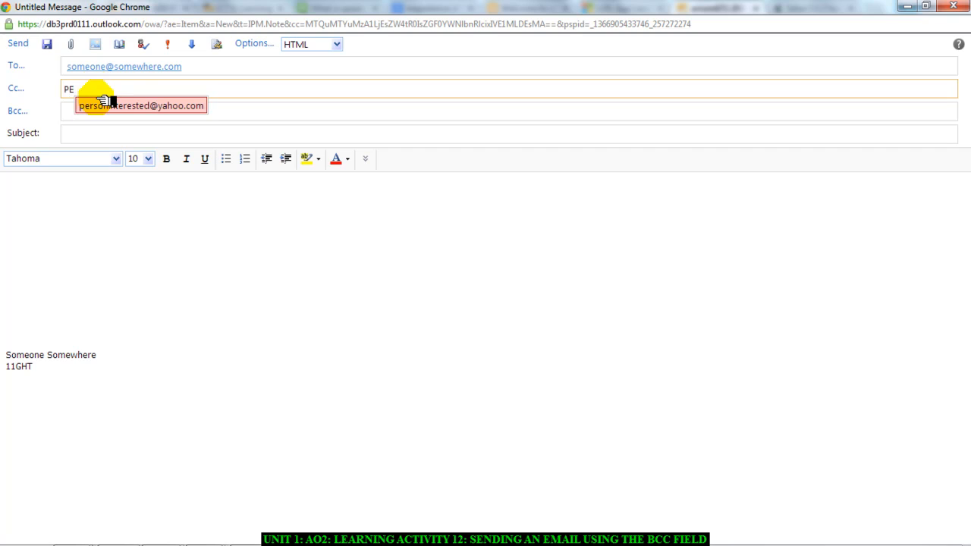
left_click(102, 105)
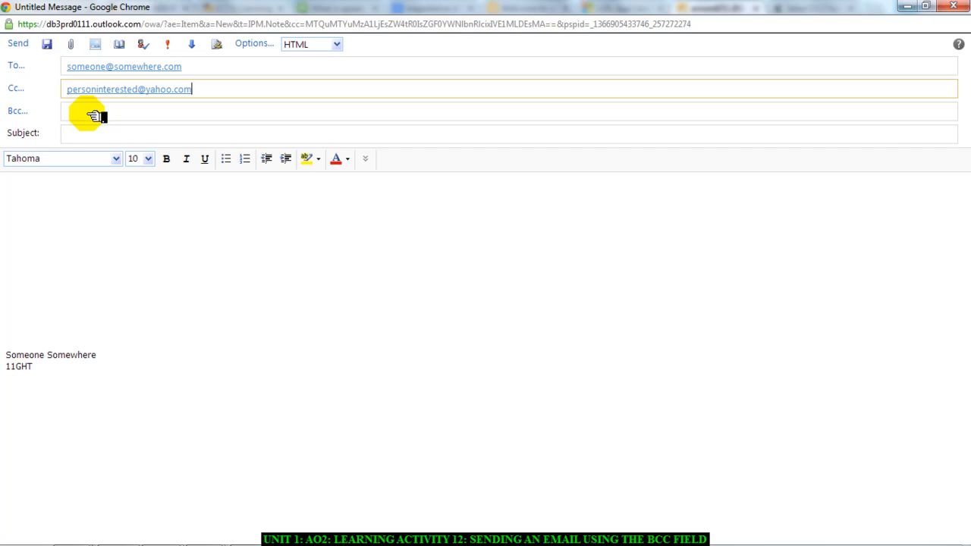
left_click(93, 115)
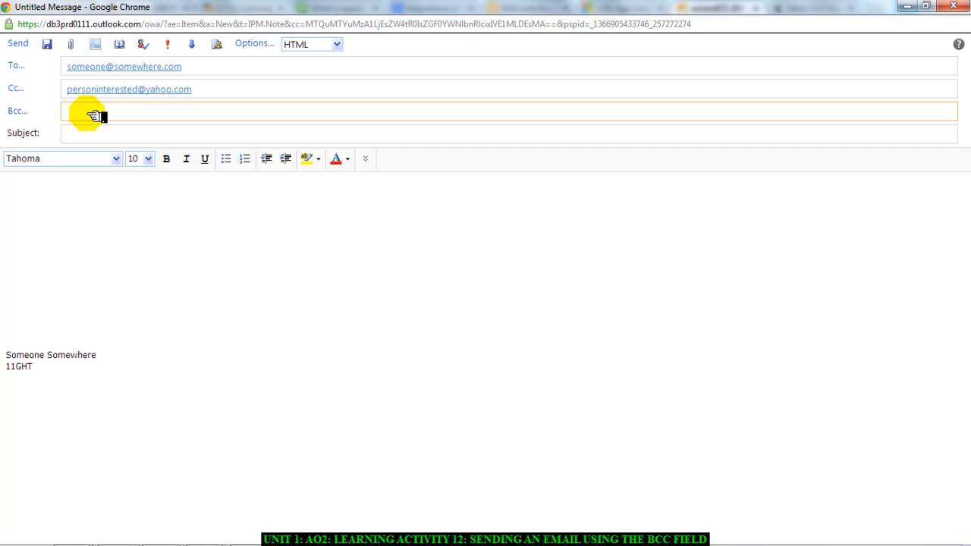
Enter the private recipient's Gmail address as the Bcc recipient, correcting typos.
type("SOMEO")
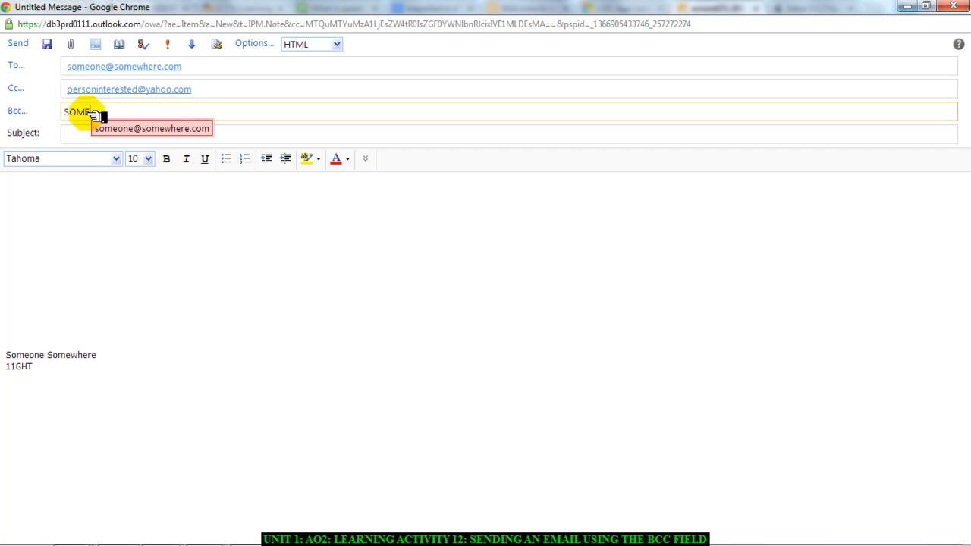
key("BackSpace")
key("BackSpace")
key("BackSpace")
key("BackSpace")
key("BackSpace")
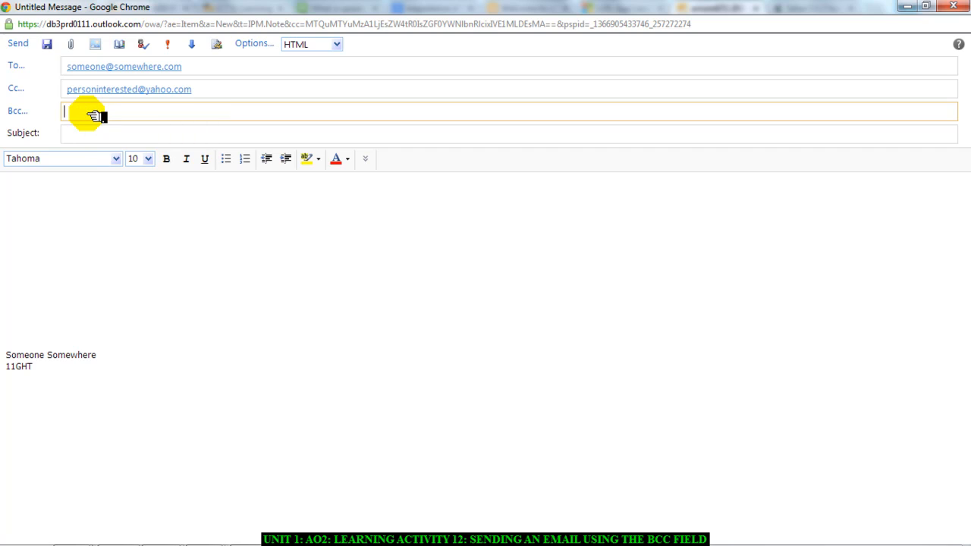
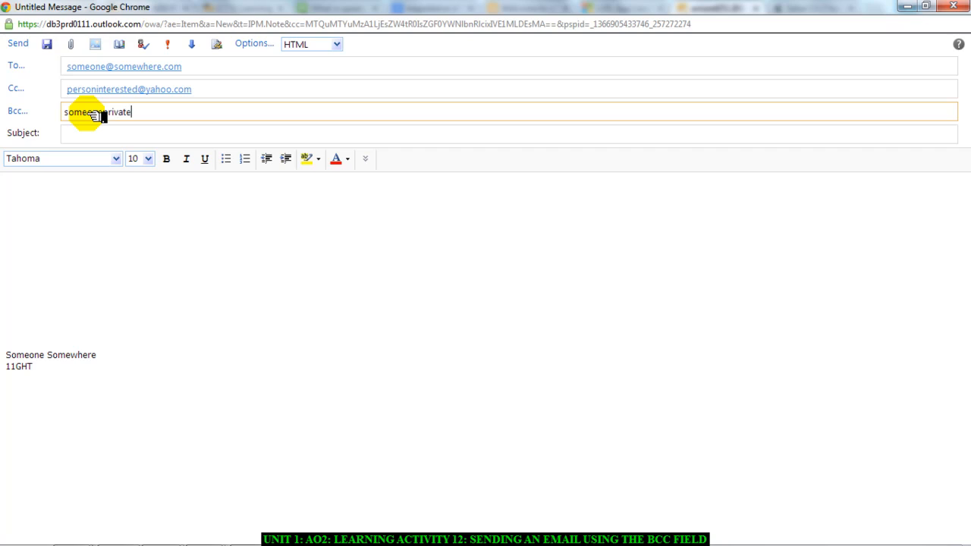
Set the subject to 'Invitation to Football Tournament'.
left_click(99, 132)
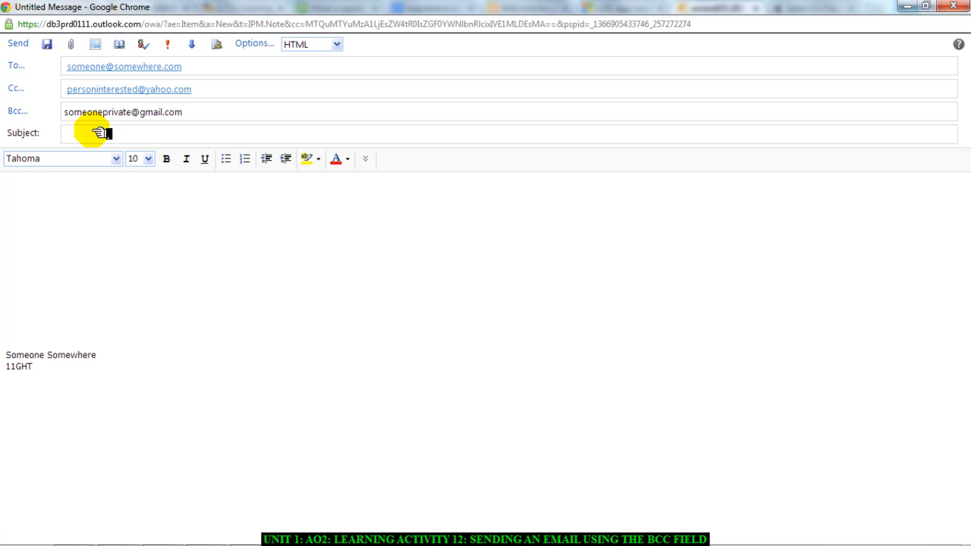
type("Infro")
key("BackSpace")
key("BackSpace")
key("BackSpace")
type("vitation to Football Tour")
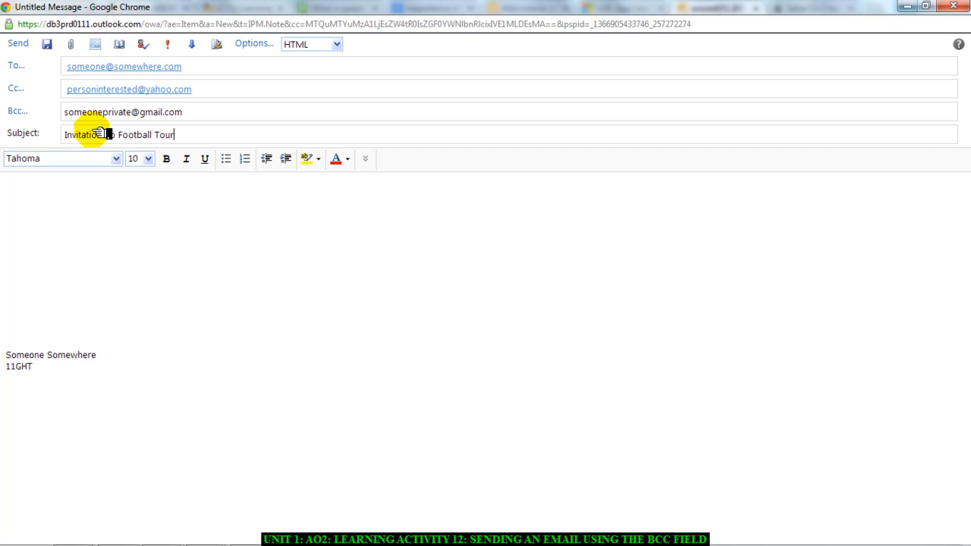
type("nament")
Write the body: 'Dear Mr' and 'Dear Miss' greetings, 'Bla Bla', and 'Yours faithfully'/'Kind regards' closings.
left_click(66, 200)
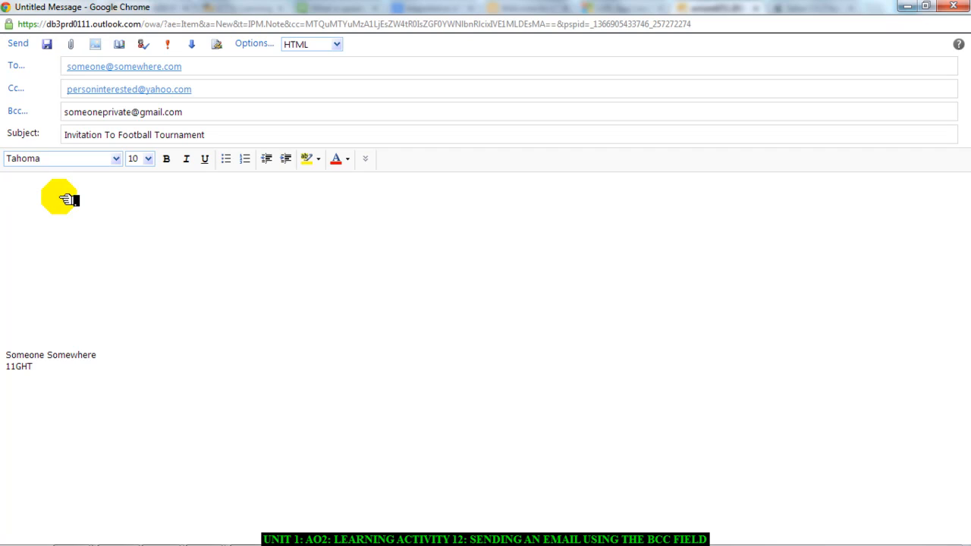
type("Dear Mr")
key("Return")
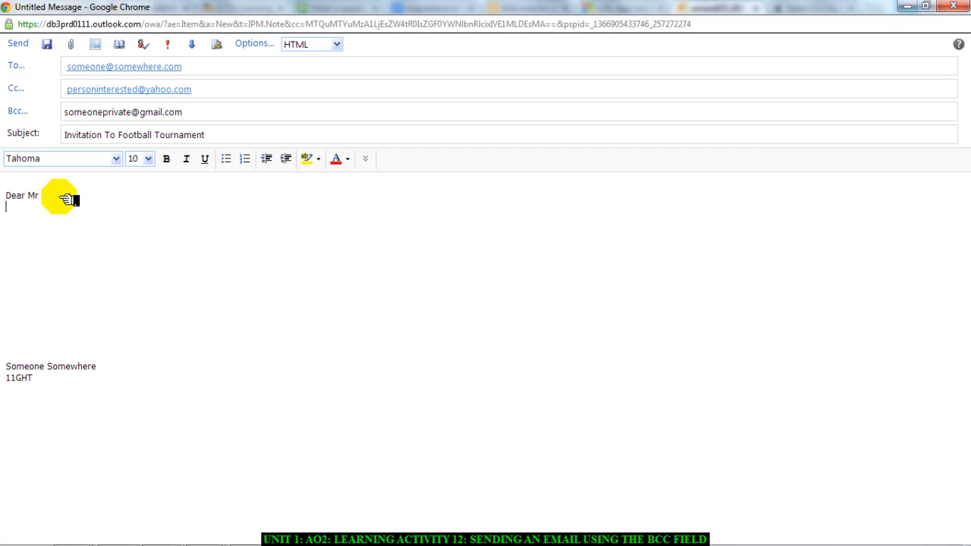
type("D")
type("ss")
key("Return")
key("Return")
key("Return")
key("Return")
key("Return")
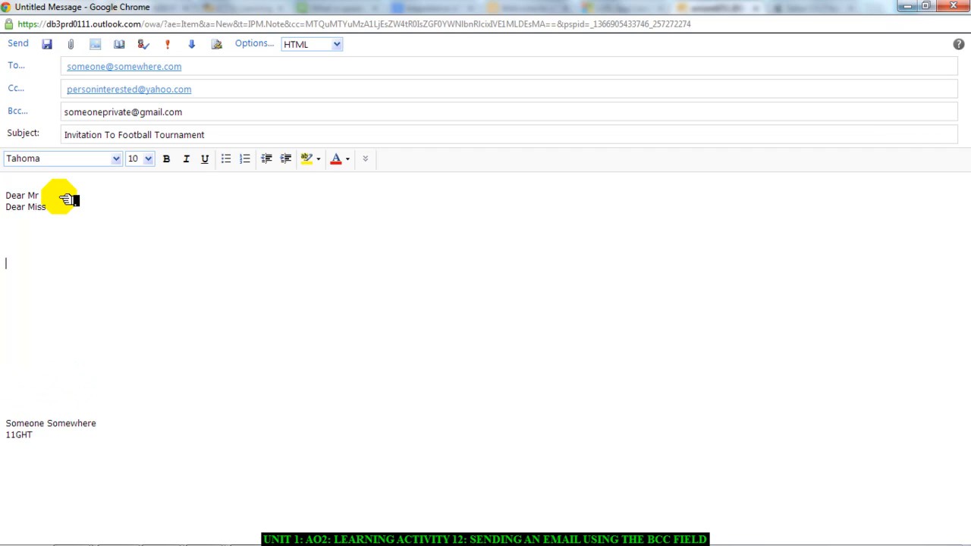
type("Bla Bla")
key("Return")
key("Return")
key("Return")
key("Return")
key("Return")
key("Return")
key("Return")
key("Return")
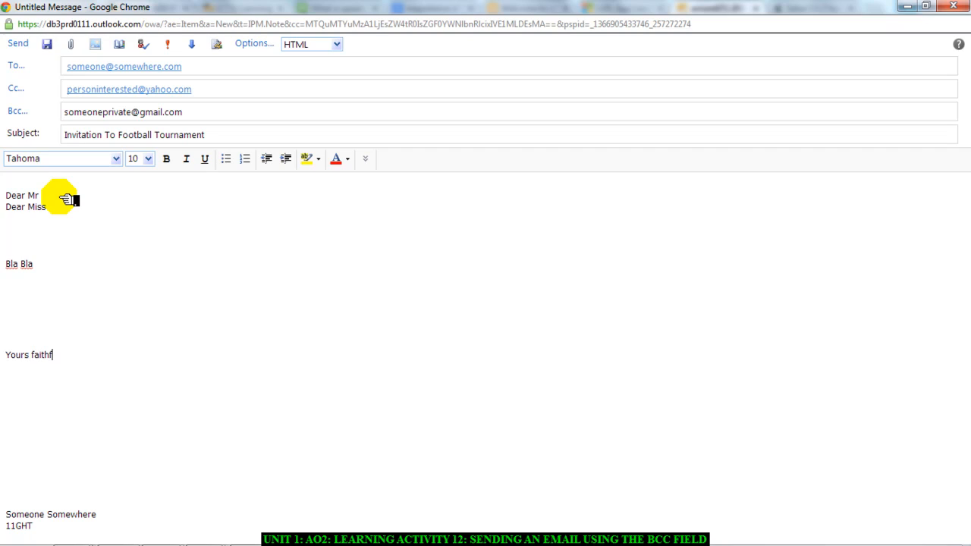
key("Return")
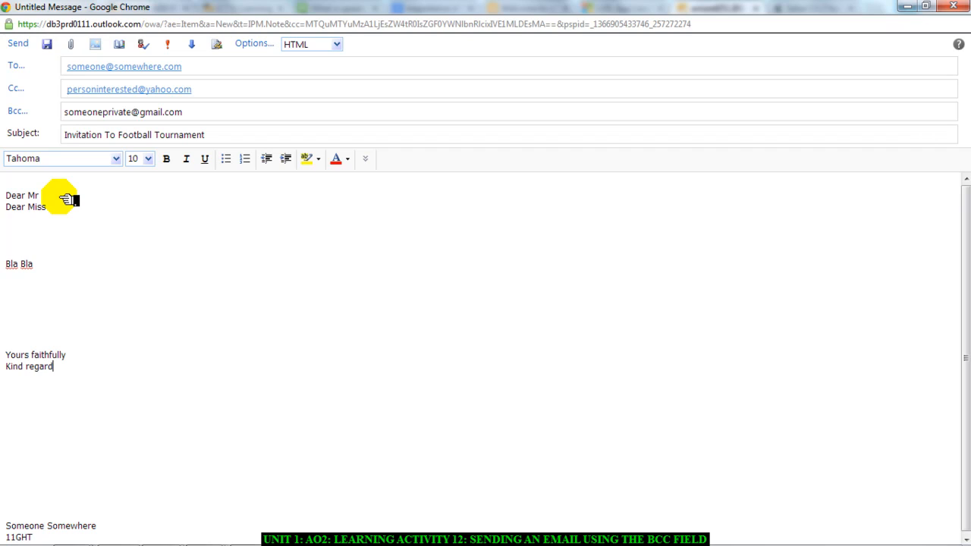
key("Return")
key("Delete")
key("Delete")
key("Delete")
key("Delete")
key("Delete")
key("Delete")
key("Delete")
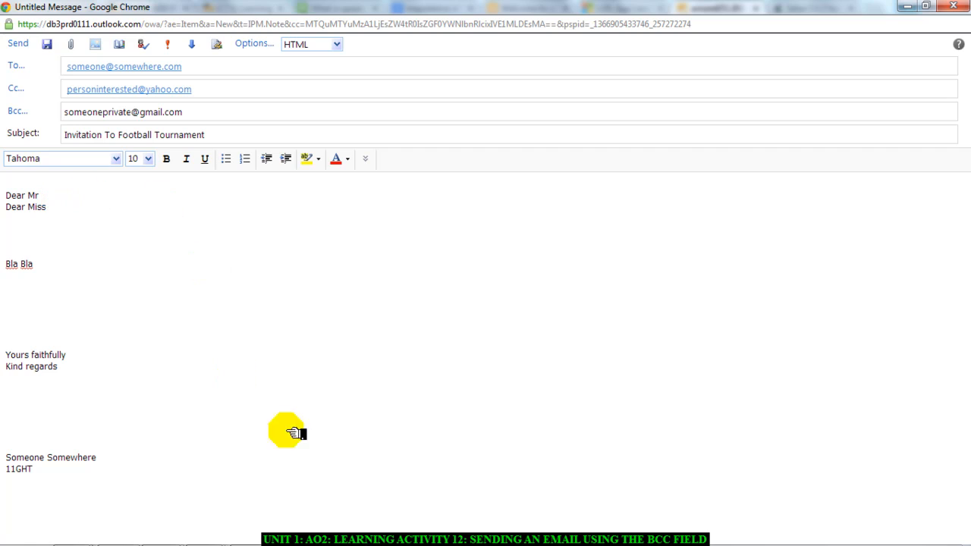
mouse_move(429, 531)
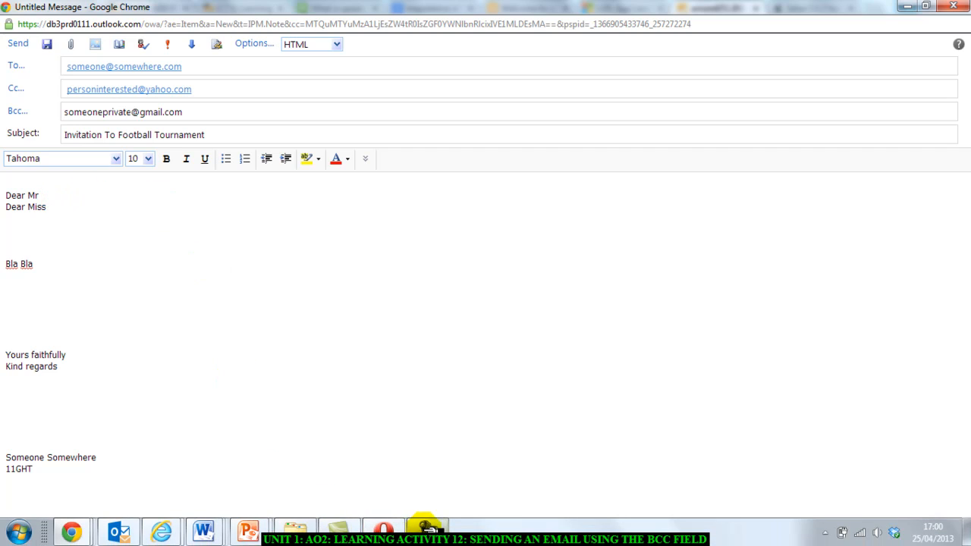
Using the recorder's drawing tools, draw blue boxes around the To, Cc and Bcc recipients.
left_click(427, 530)
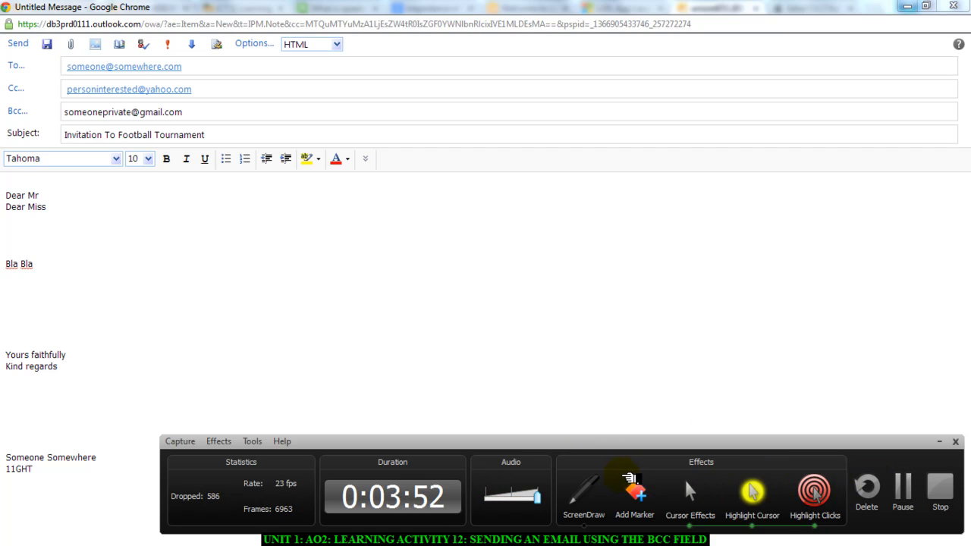
left_click(583, 493)
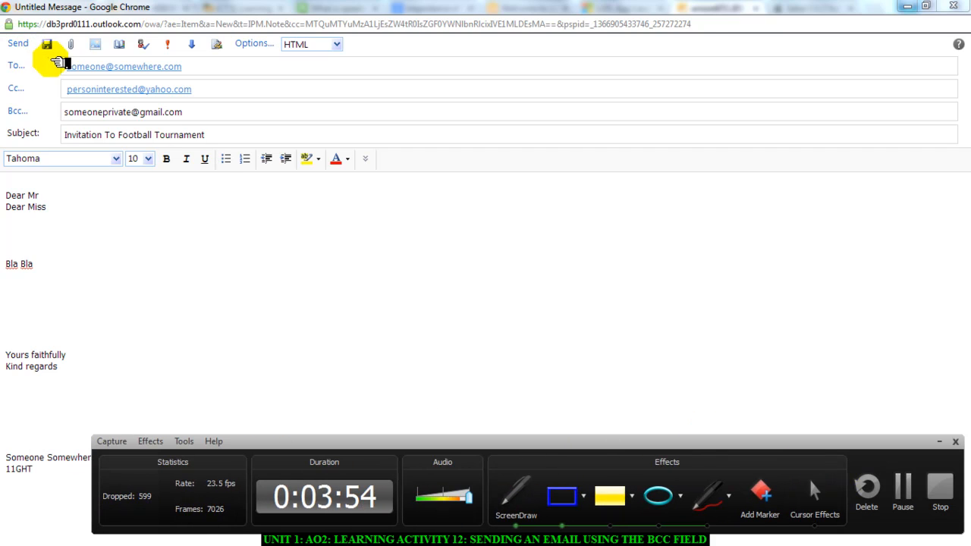
left_click_drag(56, 56, 255, 77)
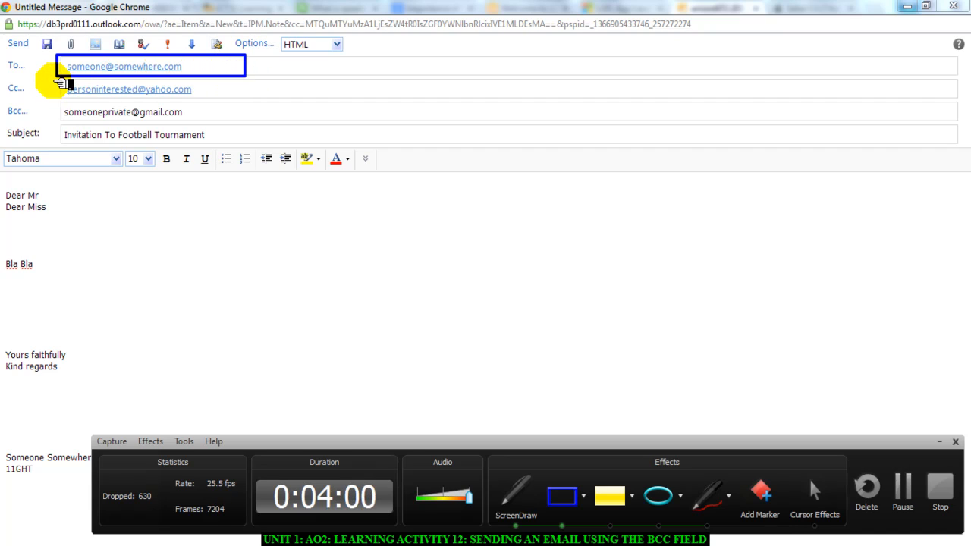
left_click_drag(58, 80, 245, 103)
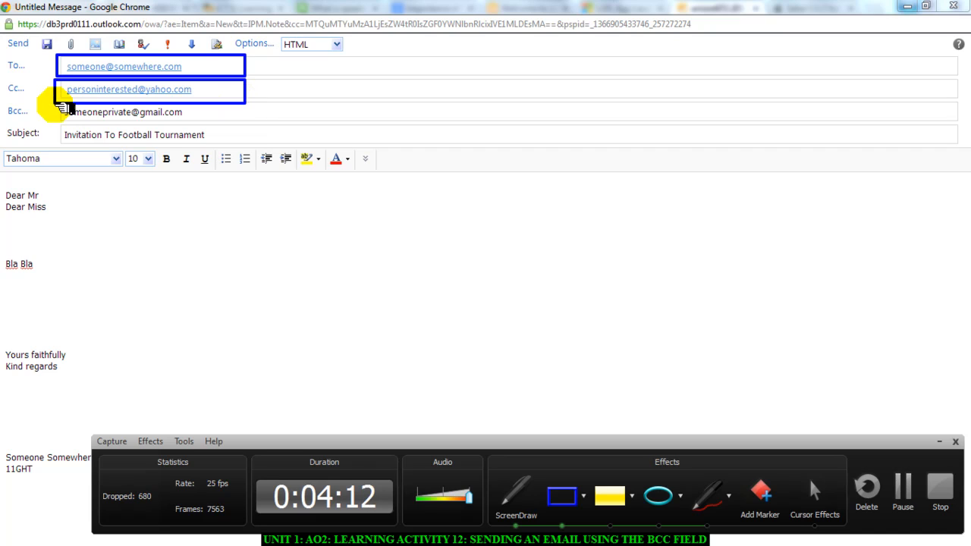
mouse_move(53, 104)
left_mouse_down()
mouse_move(99, 128)
mouse_move(256, 129)
left_mouse_up()
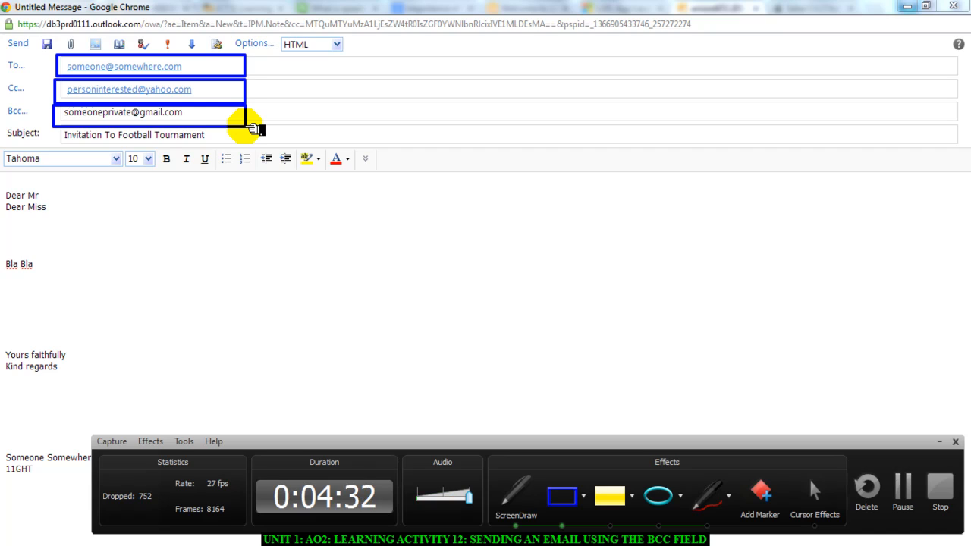
Box the greetings, the 'Bla Bla' body text and the sign-off lines.
left_click_drag(6, 179, 102, 230)
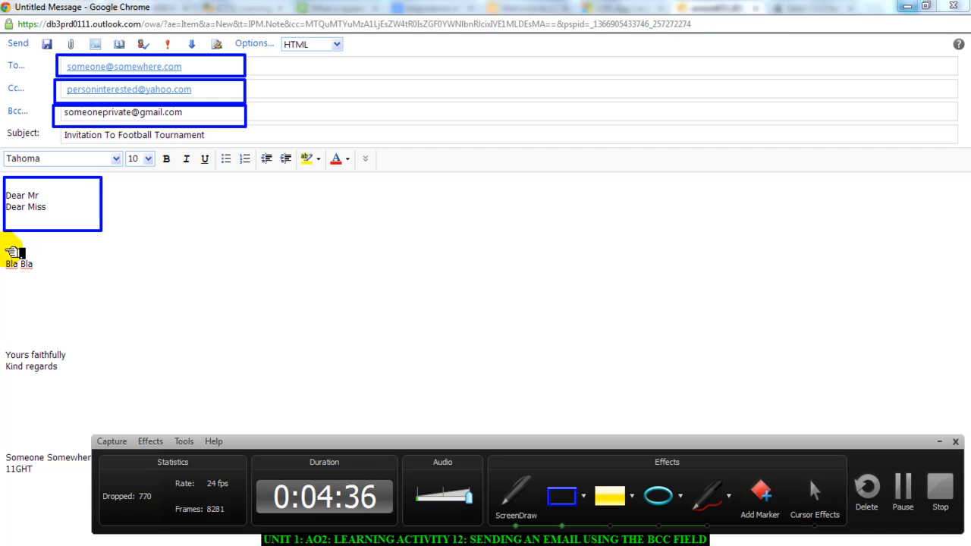
mouse_move(4, 249)
left_mouse_down()
mouse_move(30, 314)
mouse_move(188, 329)
left_mouse_up()
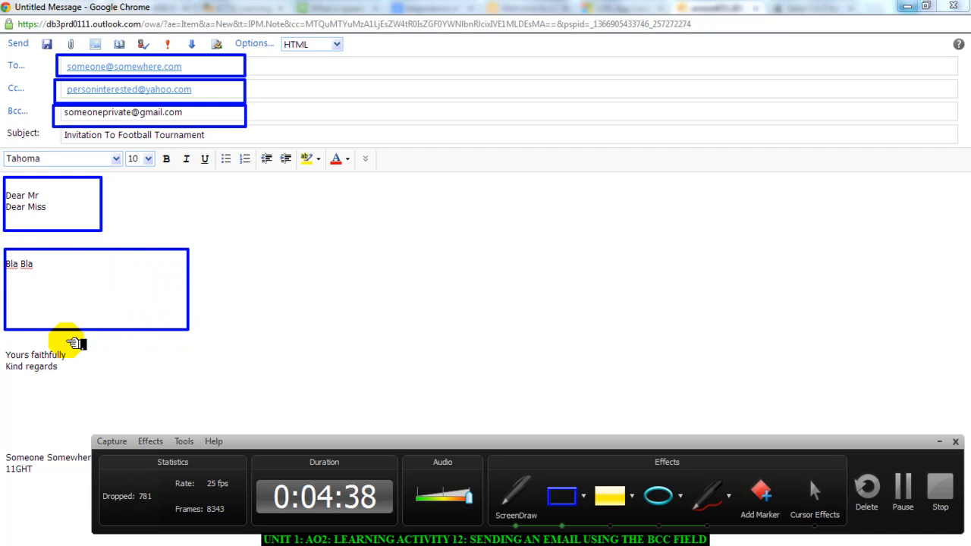
mouse_move(4, 343)
left_mouse_down()
mouse_move(15, 370)
mouse_move(107, 394)
left_mouse_up()
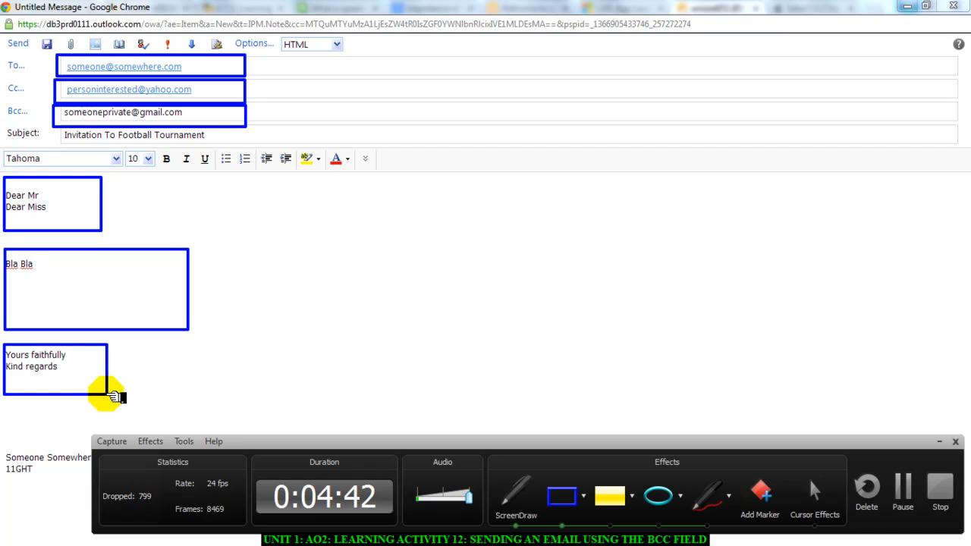